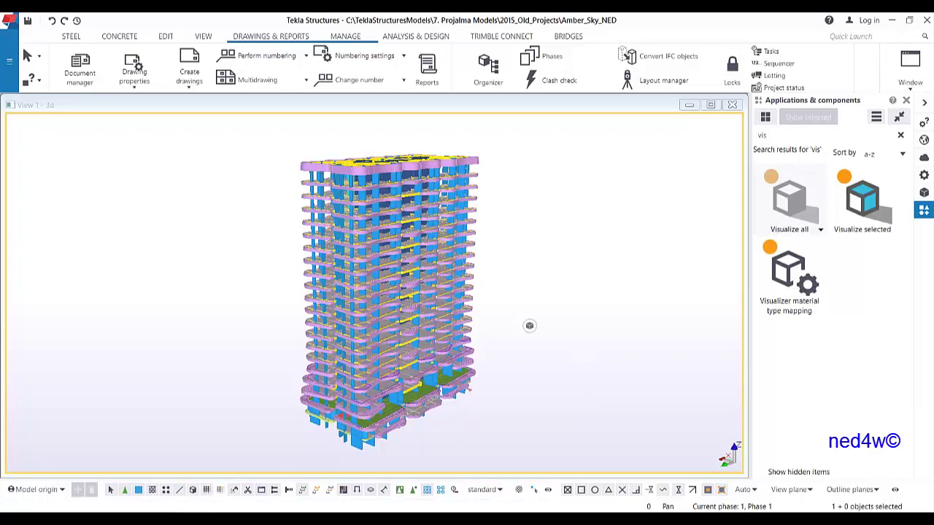
Examine the tower's facade and lower floors in the 3D model view
{"action": "left_click", "coordinate": [201, 518]}
{"action": "middle_click_drag", "start_coordinate": [505, 271], "coordinate": [517, 290], "text": "ctrl"}
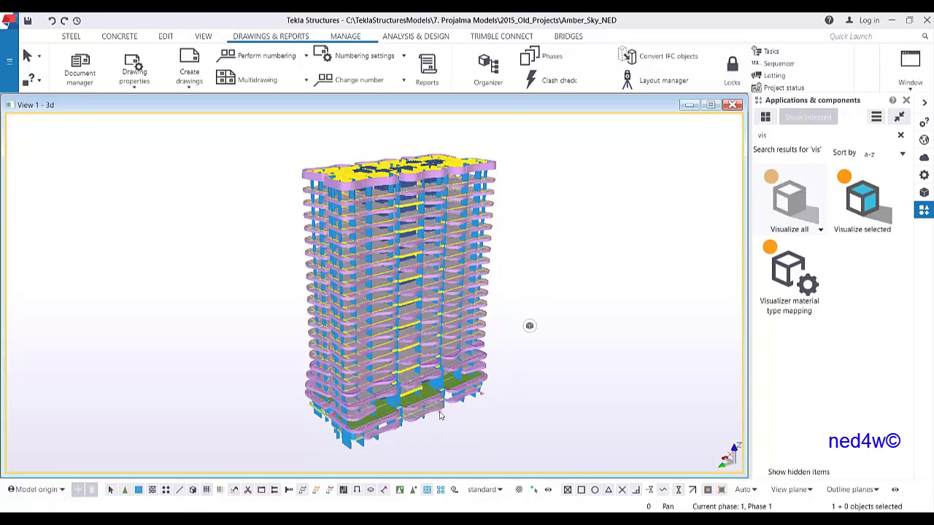
{"action": "scroll", "coordinate": [438, 414], "scroll_direction": "up", "scroll_amount": 2}
{"action": "scroll", "coordinate": [374, 402], "scroll_direction": "up", "scroll_amount": 2}
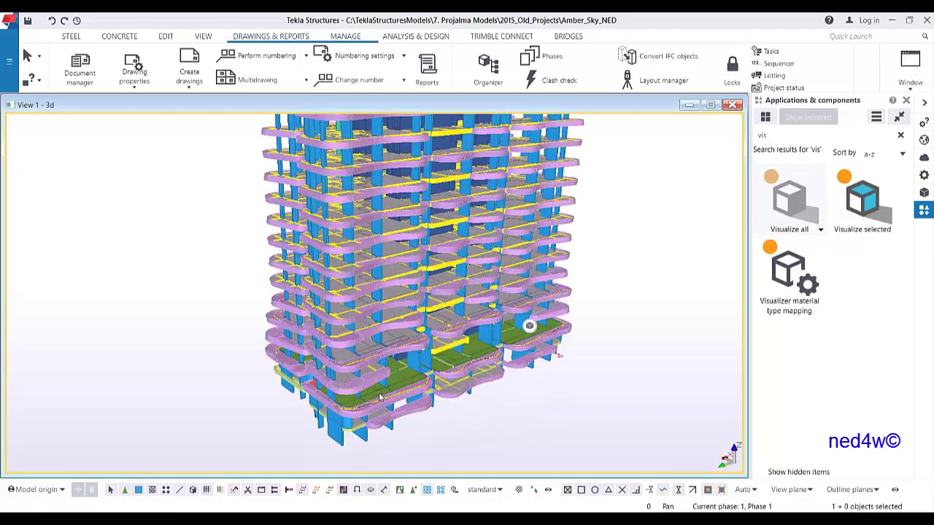
{"action": "middle_click_drag", "start_coordinate": [364, 396], "coordinate": [412, 394], "text": "ctrl"}
{"action": "scroll", "coordinate": [371, 379], "scroll_direction": "down", "scroll_amount": 3}
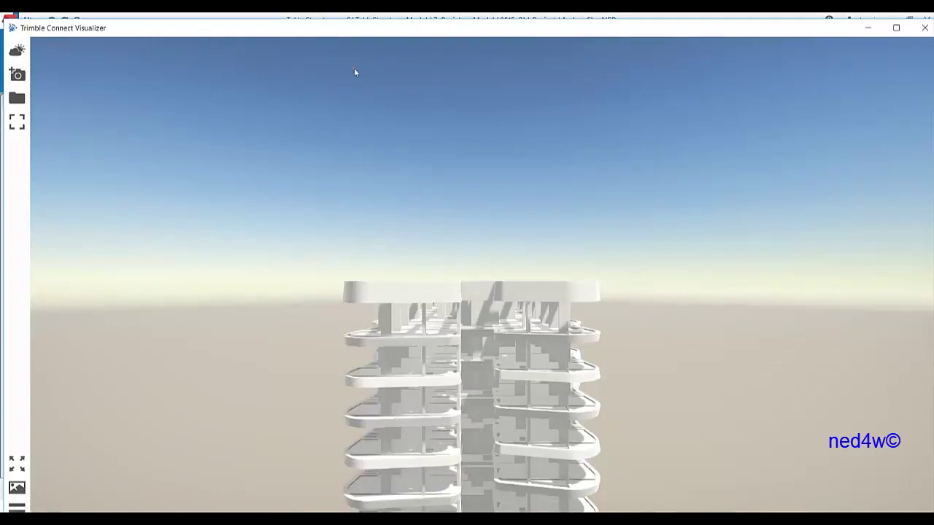
Maximize the Trimble Connect Visualizer window and frame the tower from a front corner
{"action": "double_click", "coordinate": [372, 29]}
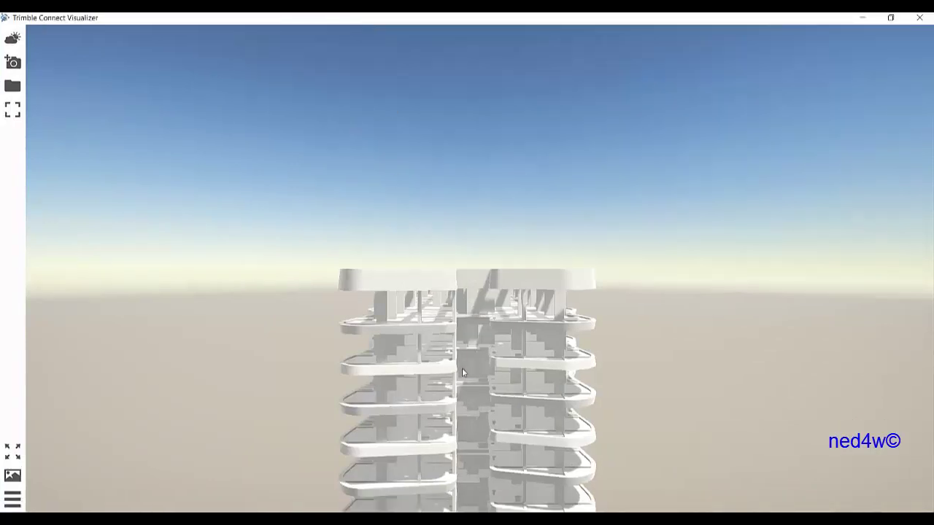
{"action": "scroll", "coordinate": [463, 372], "scroll_direction": "down", "scroll_amount": 1}
{"action": "middle_click_drag", "start_coordinate": [493, 409], "coordinate": [463, 360]}
{"action": "scroll", "coordinate": [463, 361], "scroll_direction": "down", "scroll_amount": 1}
{"action": "middle_click_drag", "start_coordinate": [417, 391], "coordinate": [400, 381]}
{"action": "middle_click_drag", "start_coordinate": [405, 346], "coordinate": [399, 348]}
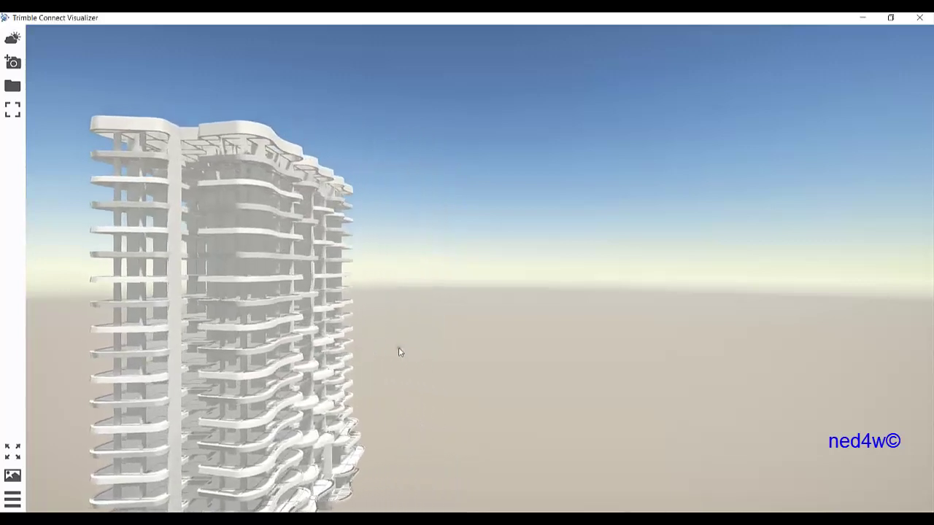
{"action": "left_click_drag", "start_coordinate": [399, 352], "coordinate": [342, 373]}
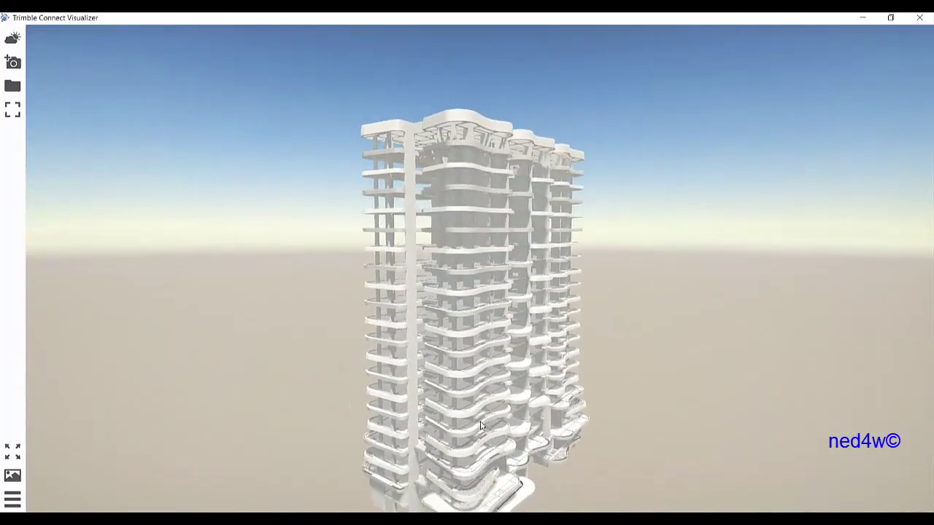
Examine the rendered tower's curved slab edges, columns and floor interiors up close, and its full facade from a distance
{"action": "scroll", "coordinate": [480, 425], "scroll_direction": "up", "scroll_amount": 5}
{"action": "scroll", "coordinate": [388, 397], "scroll_direction": "up", "scroll_amount": 2}
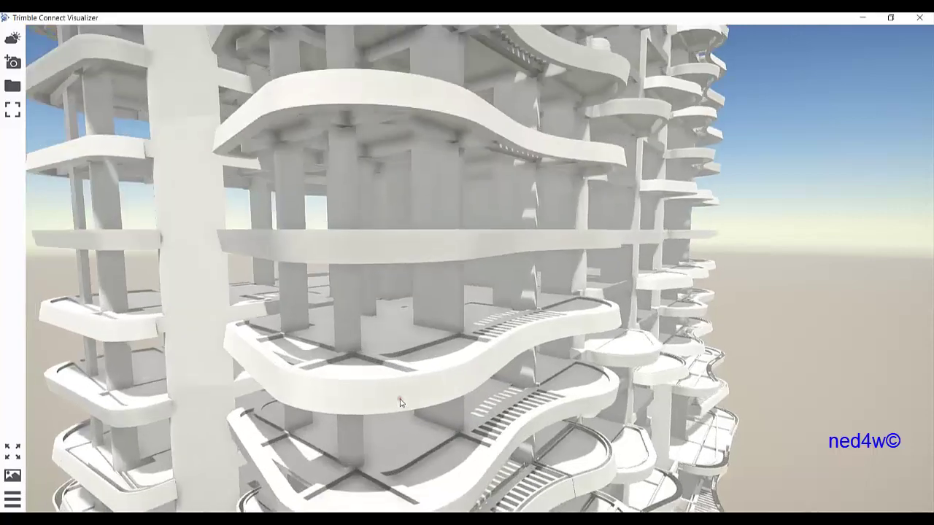
{"action": "scroll", "coordinate": [400, 403], "scroll_direction": "down", "scroll_amount": 5}
{"action": "scroll", "coordinate": [380, 411], "scroll_direction": "up", "scroll_amount": 5}
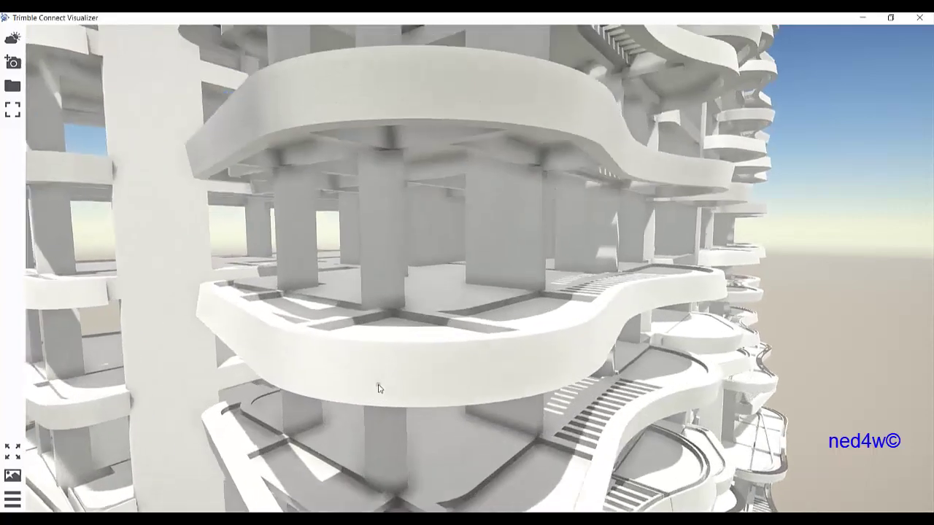
{"action": "scroll", "coordinate": [402, 383], "scroll_direction": "up", "scroll_amount": 4}
{"action": "left_click_drag", "start_coordinate": [504, 365], "coordinate": [456, 365]}
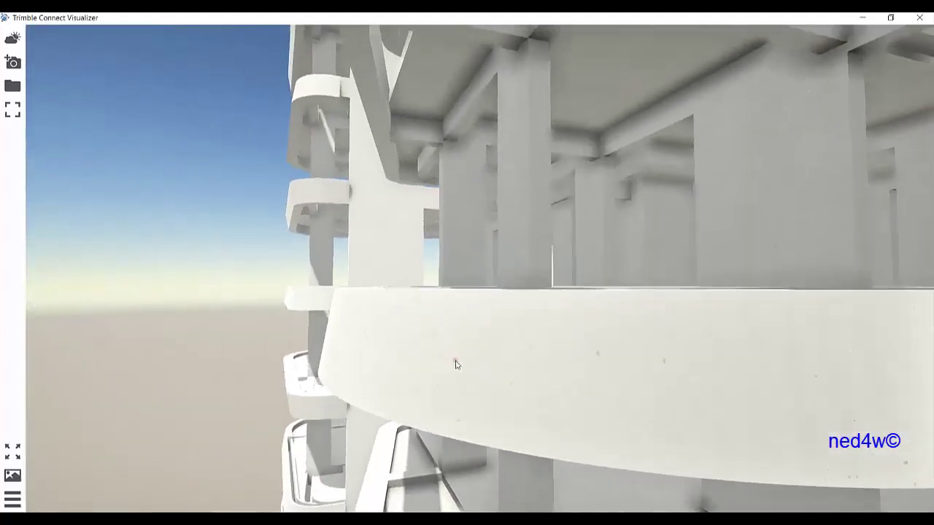
{"action": "scroll", "coordinate": [458, 364], "scroll_direction": "up", "scroll_amount": 3}
{"action": "scroll", "coordinate": [462, 363], "scroll_direction": "down", "scroll_amount": 4}
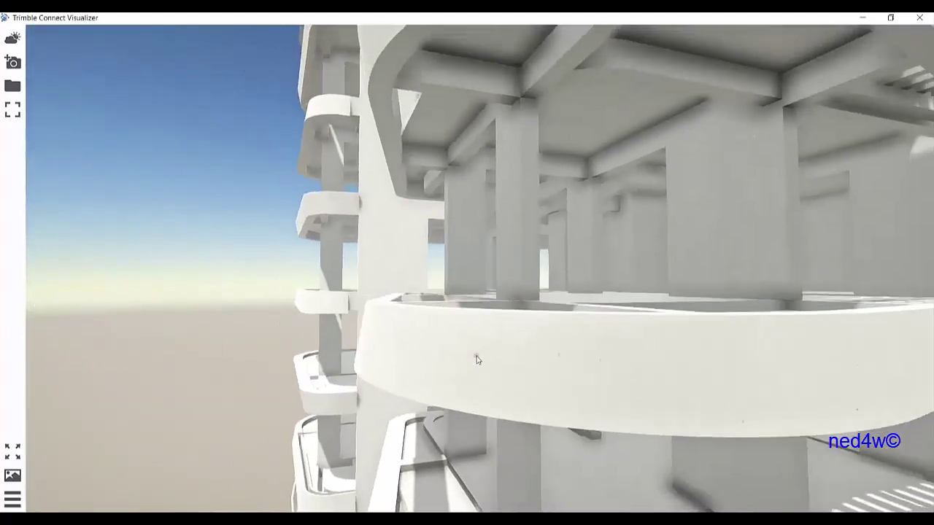
{"action": "scroll", "coordinate": [477, 358], "scroll_direction": "down", "scroll_amount": 6}
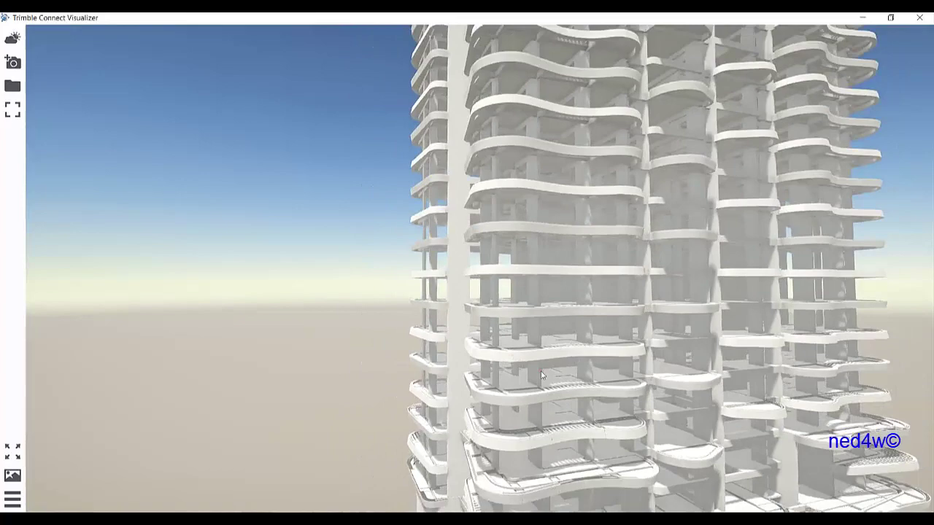
{"action": "left_click_drag", "start_coordinate": [542, 375], "coordinate": [484, 365]}
{"action": "scroll", "coordinate": [442, 456], "scroll_direction": "up", "scroll_amount": 5}
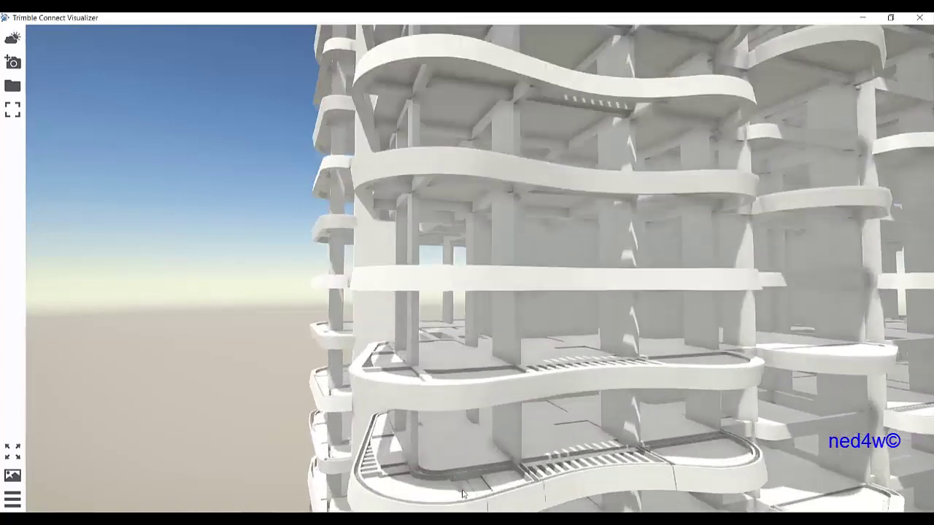
{"action": "scroll", "coordinate": [467, 475], "scroll_direction": "up", "scroll_amount": 8}
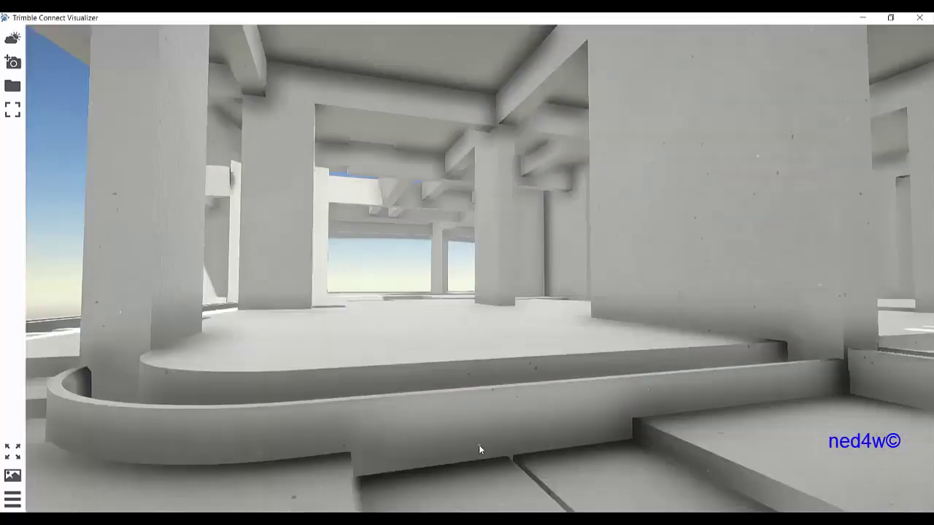
{"action": "scroll", "coordinate": [479, 450], "scroll_direction": "down", "scroll_amount": 8}
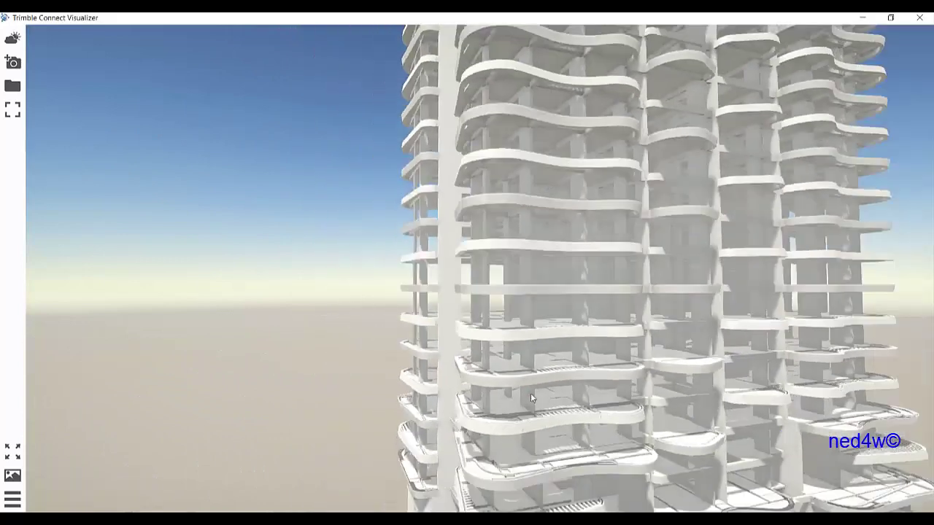
{"action": "scroll", "coordinate": [531, 394], "scroll_direction": "down", "scroll_amount": 6}
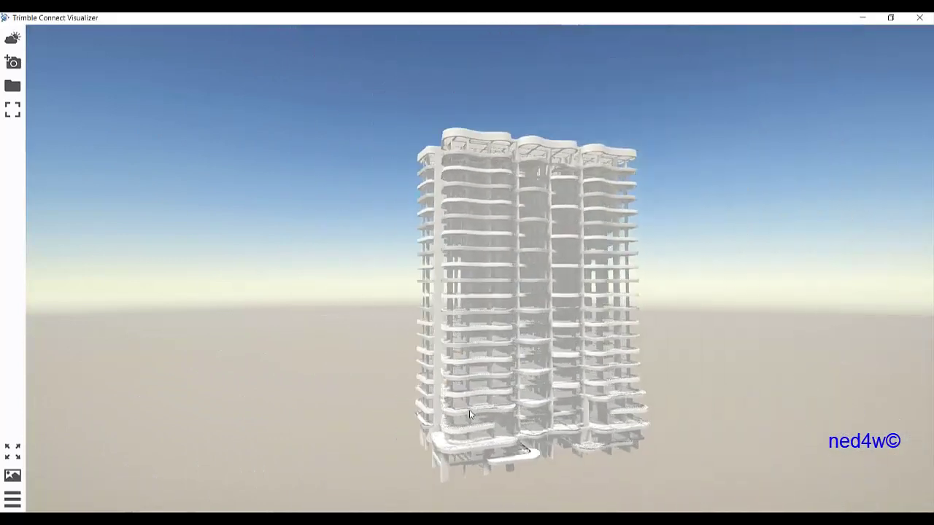
{"action": "middle_click_drag", "start_coordinate": [470, 414], "coordinate": [412, 404]}
{"action": "scroll", "coordinate": [521, 373], "scroll_direction": "up", "scroll_amount": 1}
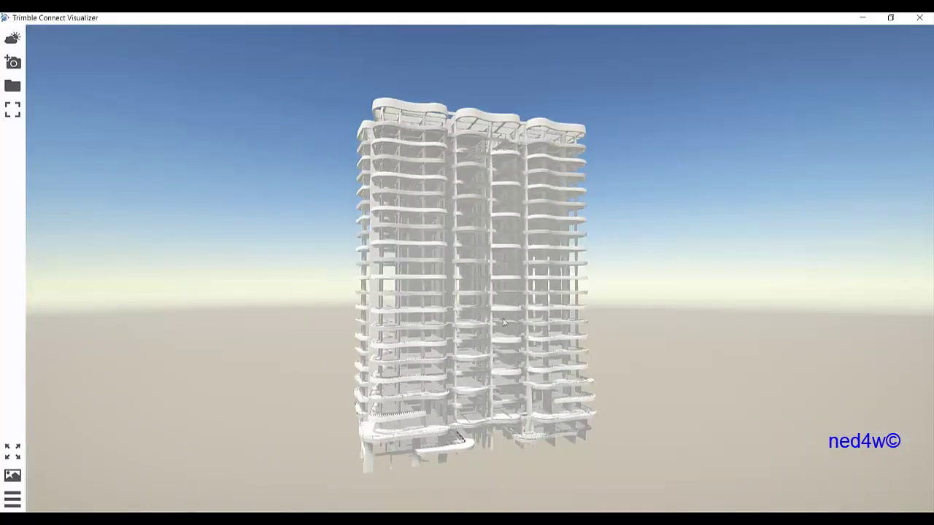
Lower the sun's height slightly and shift its horizontal direction in the environment settings
{"action": "left_click", "coordinate": [13, 40]}
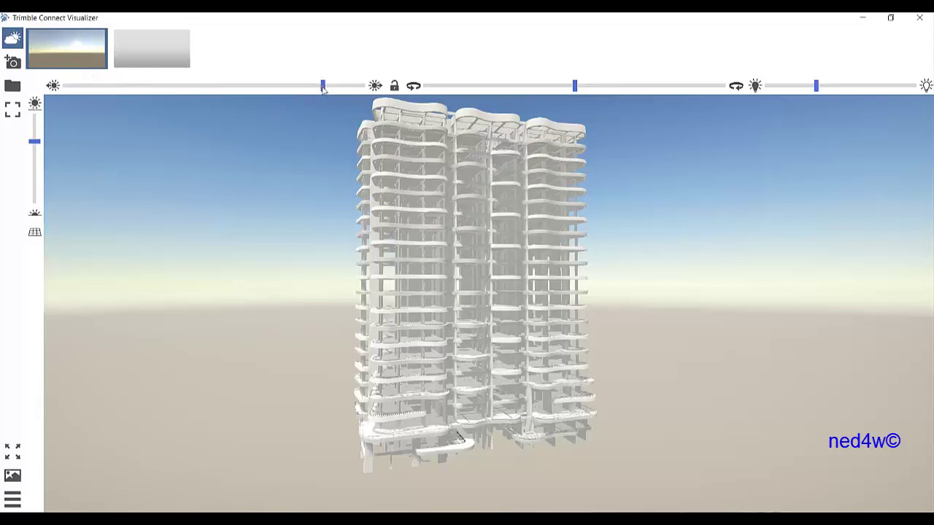
{"action": "mouse_move", "coordinate": [38, 145]}
{"action": "left_mouse_down"}
{"action": "mouse_move", "coordinate": [41, 206]}
{"action": "mouse_move", "coordinate": [40, 128]}
{"action": "mouse_move", "coordinate": [41, 151]}
{"action": "left_mouse_up"}
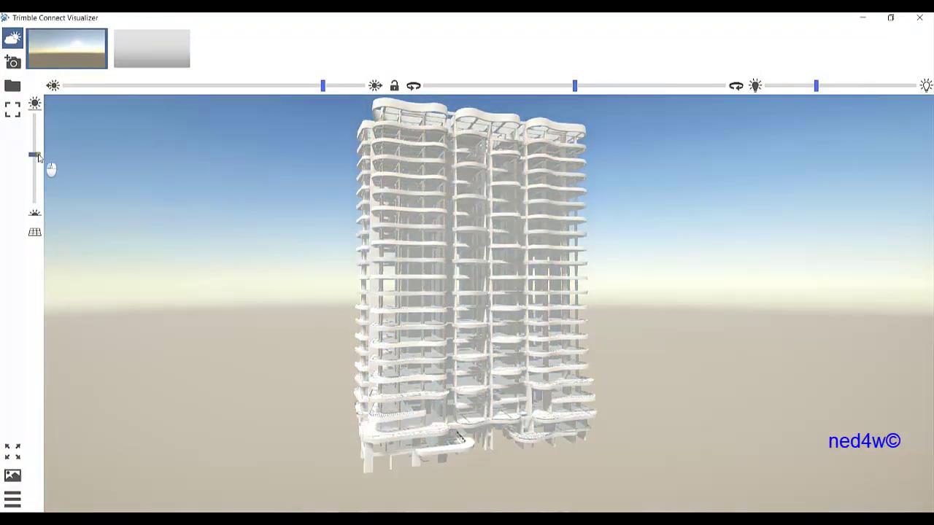
{"action": "left_click_drag", "start_coordinate": [324, 88], "coordinate": [280, 89]}
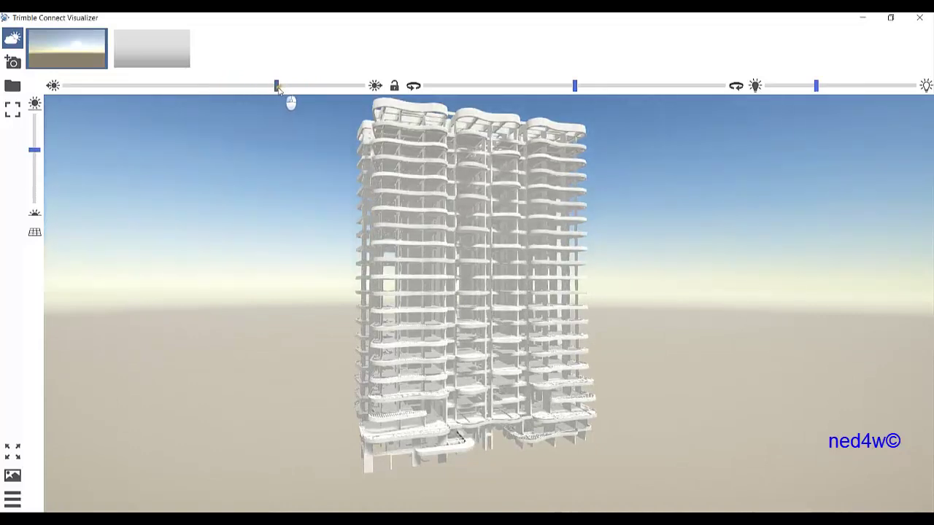
Start a camera animation with a corner view of the tower as its first frame, closing the environment settings
{"action": "left_click", "coordinate": [13, 477]}
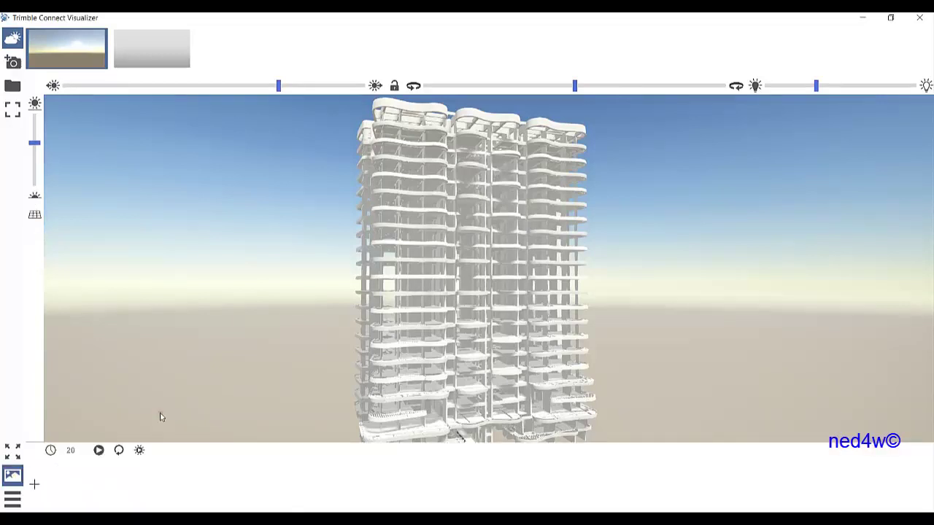
{"action": "left_click_drag", "start_coordinate": [404, 329], "coordinate": [475, 342]}
{"action": "left_click", "coordinate": [12, 38]}
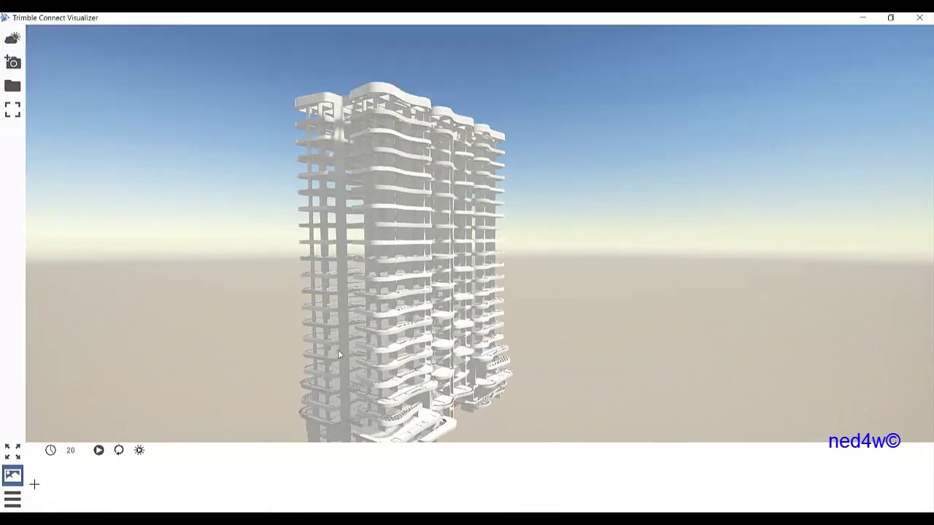
{"action": "scroll", "coordinate": [373, 341], "scroll_direction": "up", "scroll_amount": 3}
{"action": "left_click_drag", "start_coordinate": [372, 342], "coordinate": [387, 381]}
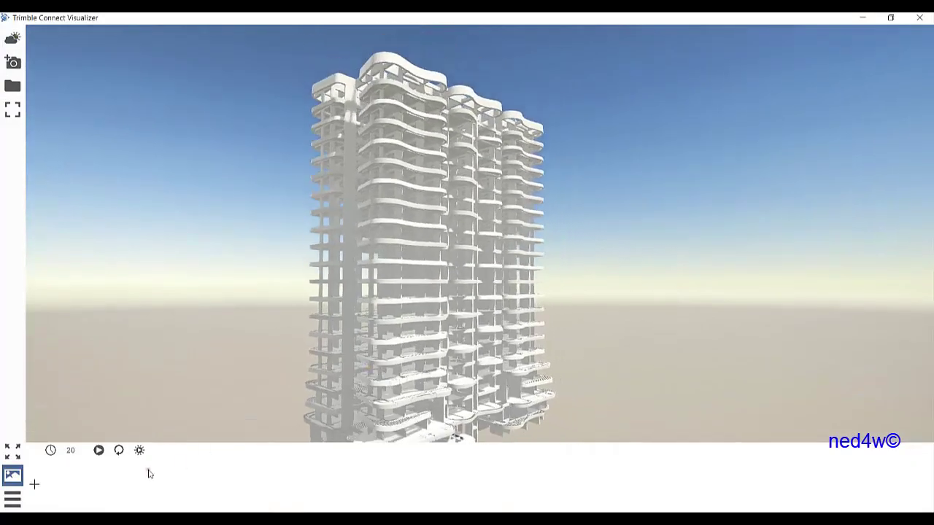
{"action": "left_click", "coordinate": [35, 486]}
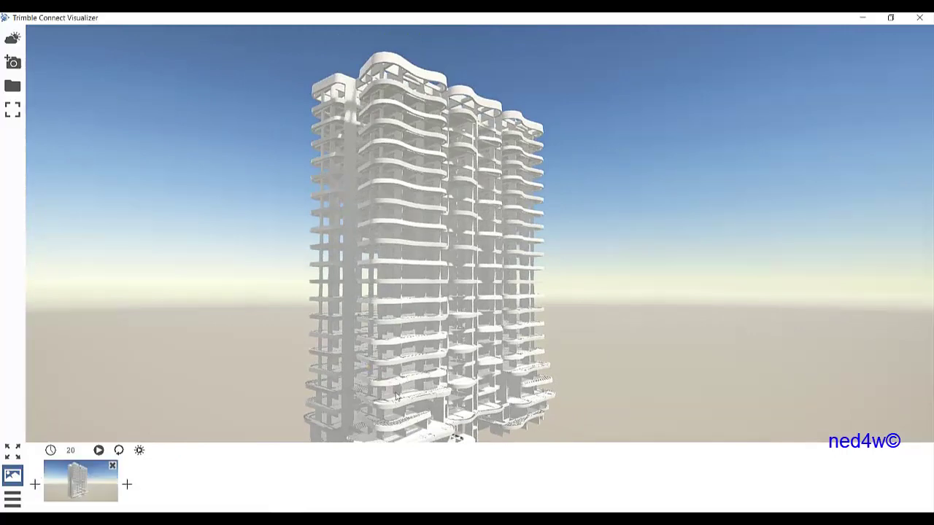
Append two closer facade views to the animation, one from the current side and one from the opposite corner
{"action": "scroll", "coordinate": [437, 413], "scroll_direction": "up", "scroll_amount": 3}
{"action": "scroll", "coordinate": [486, 406], "scroll_direction": "up", "scroll_amount": 5}
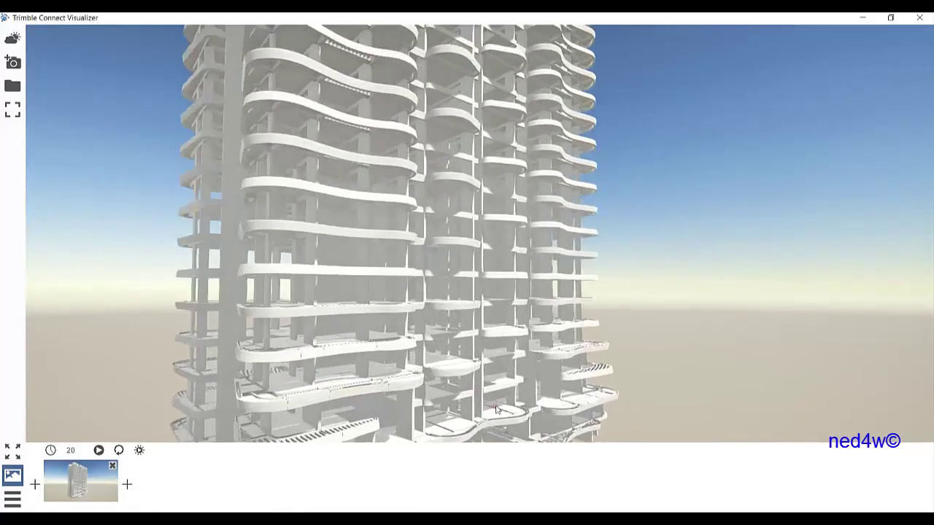
{"action": "left_click", "coordinate": [132, 487]}
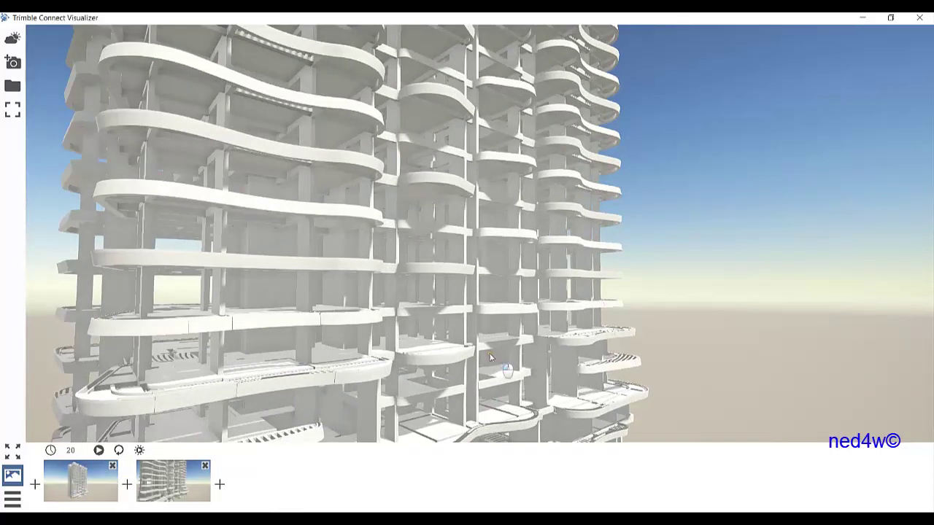
{"action": "left_click_drag", "start_coordinate": [491, 372], "coordinate": [236, 436]}
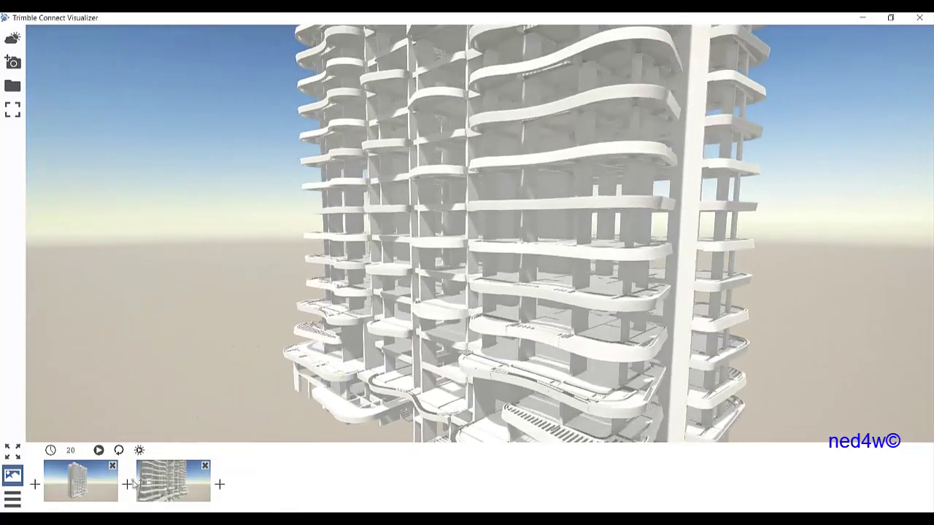
{"action": "left_click", "coordinate": [220, 484]}
Append two close-ups of the tower's narrow end to the animation, the second moving in toward the gap between the wings
{"action": "left_click_drag", "start_coordinate": [734, 330], "coordinate": [718, 172]}
{"action": "scroll", "coordinate": [734, 163], "scroll_direction": "up", "scroll_amount": 2}
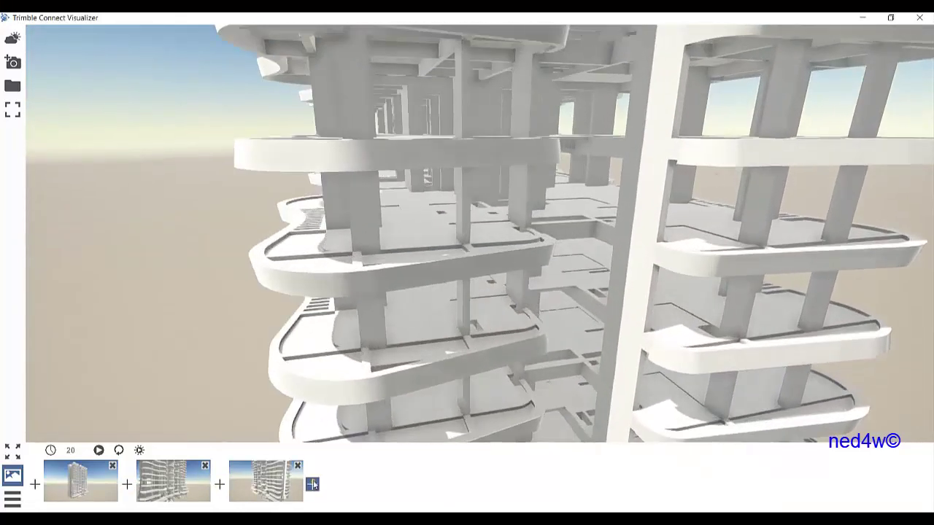
{"action": "left_click", "coordinate": [312, 484]}
{"action": "left_click_drag", "start_coordinate": [598, 173], "coordinate": [570, 169]}
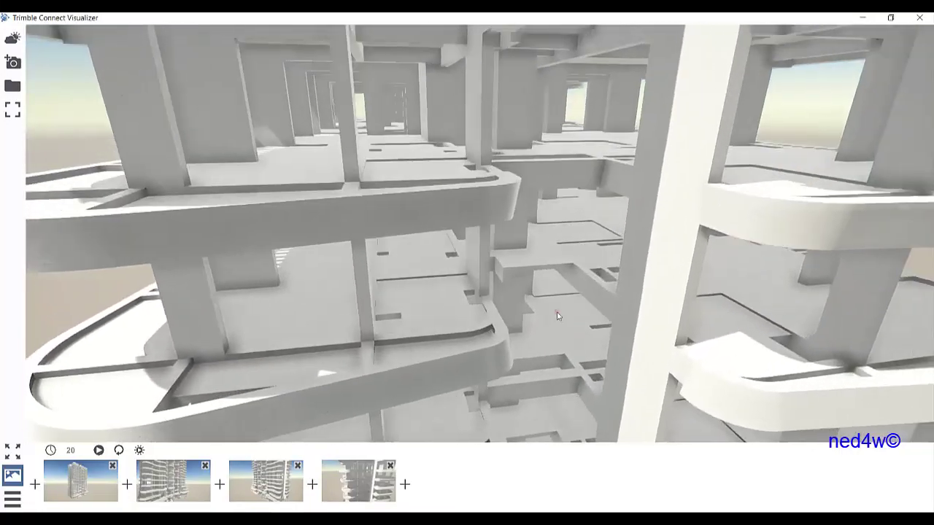
{"action": "left_click", "coordinate": [405, 485]}
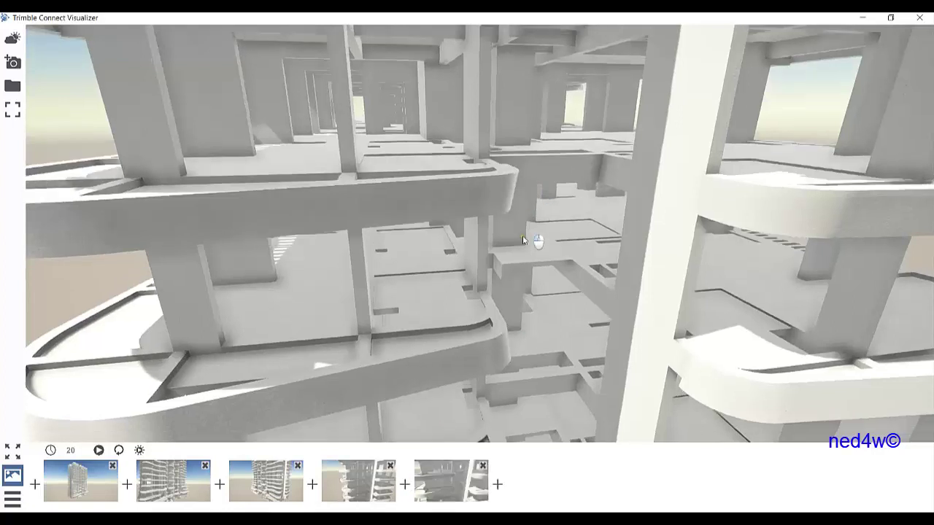
Append a steep overhead view of the roof and an elevated view of the long facade to the animation
{"action": "left_click_drag", "start_coordinate": [523, 240], "coordinate": [475, 261]}
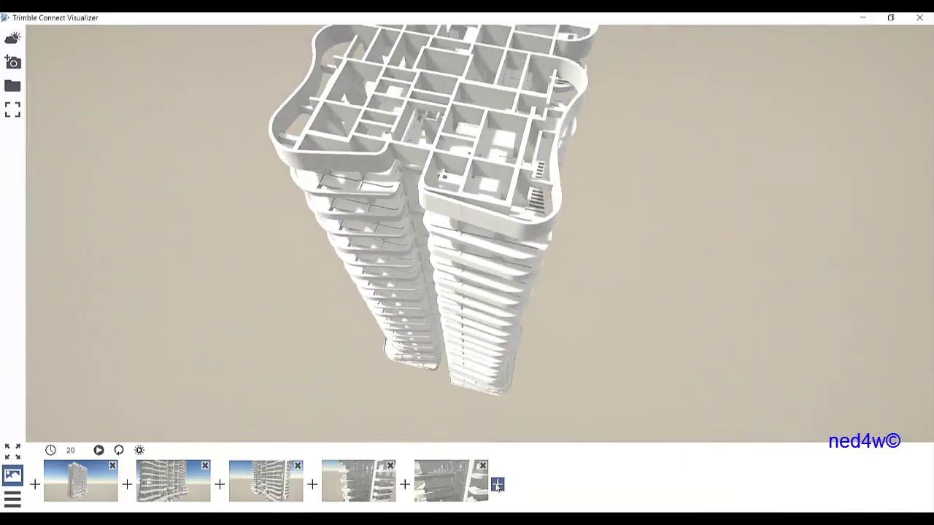
{"action": "left_click", "coordinate": [497, 484]}
{"action": "left_click_drag", "start_coordinate": [520, 287], "coordinate": [431, 220]}
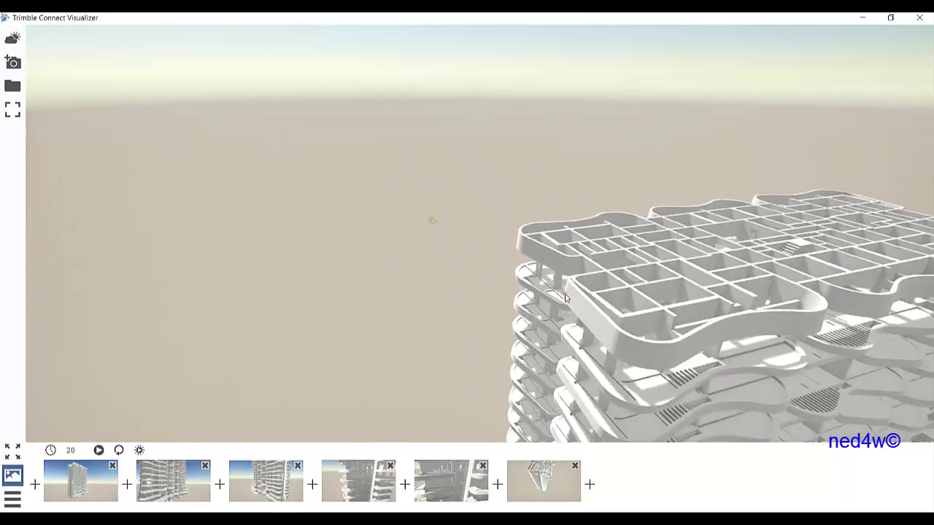
{"action": "scroll", "coordinate": [677, 330], "scroll_direction": "up", "scroll_amount": 2}
{"action": "middle_click_drag", "start_coordinate": [678, 331], "coordinate": [550, 257]}
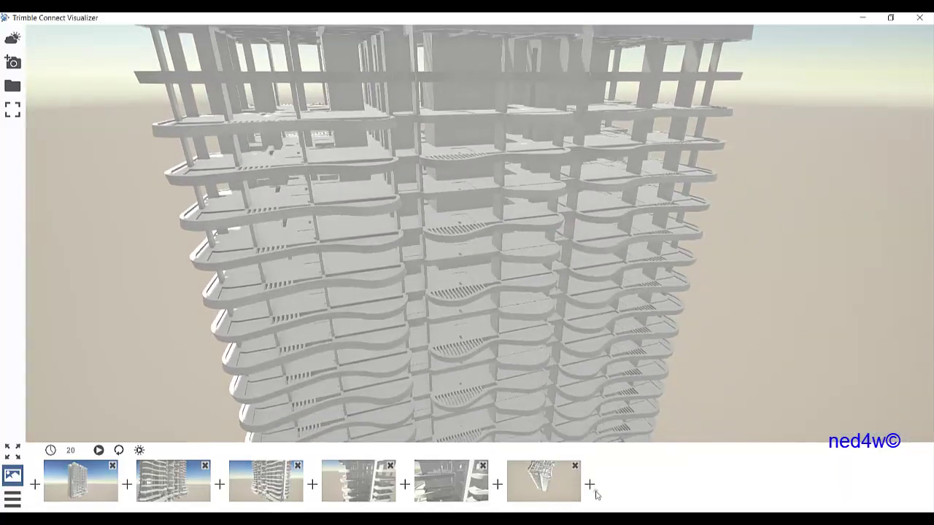
{"action": "left_click", "coordinate": [589, 484]}
Append an elevated corner view of the whole tower as the last frame and play the camera animation
{"action": "scroll", "coordinate": [571, 343], "scroll_direction": "down", "scroll_amount": 5}
{"action": "left_click_drag", "start_coordinate": [572, 343], "coordinate": [443, 310]}
{"action": "mouse_move", "coordinate": [524, 201]}
{"action": "middle_mouse_down"}
{"action": "mouse_move", "coordinate": [496, 214]}
{"action": "mouse_move", "coordinate": [509, 206]}
{"action": "middle_mouse_up"}
{"action": "scroll", "coordinate": [511, 213], "scroll_direction": "up", "scroll_amount": 2}
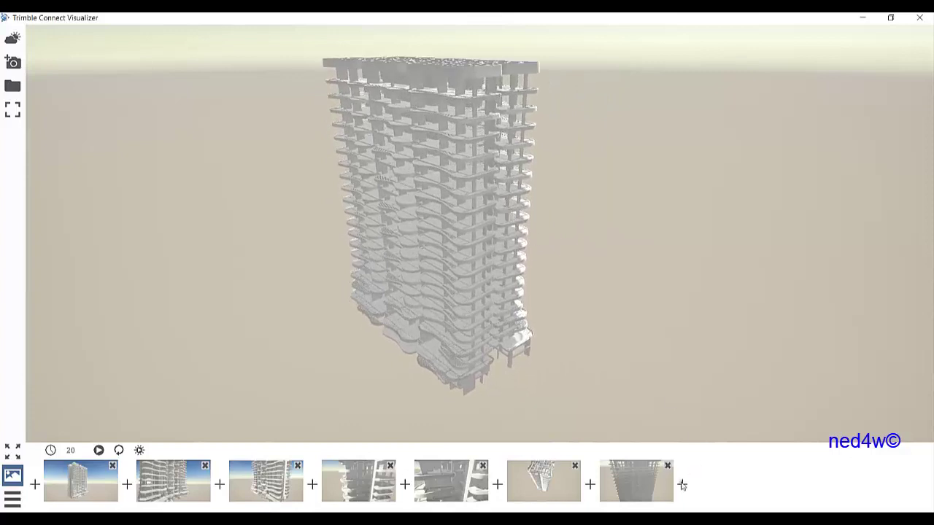
{"action": "left_click", "coordinate": [682, 485]}
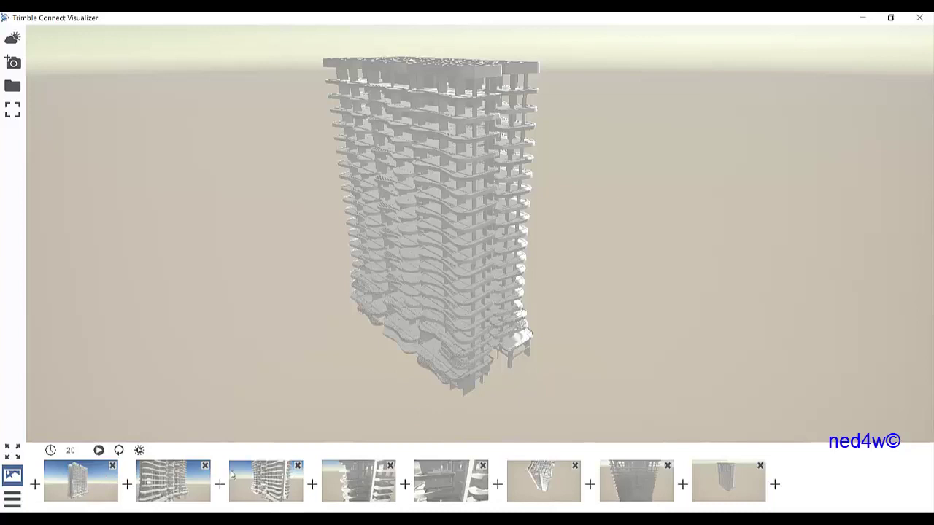
{"action": "left_click", "coordinate": [98, 450]}
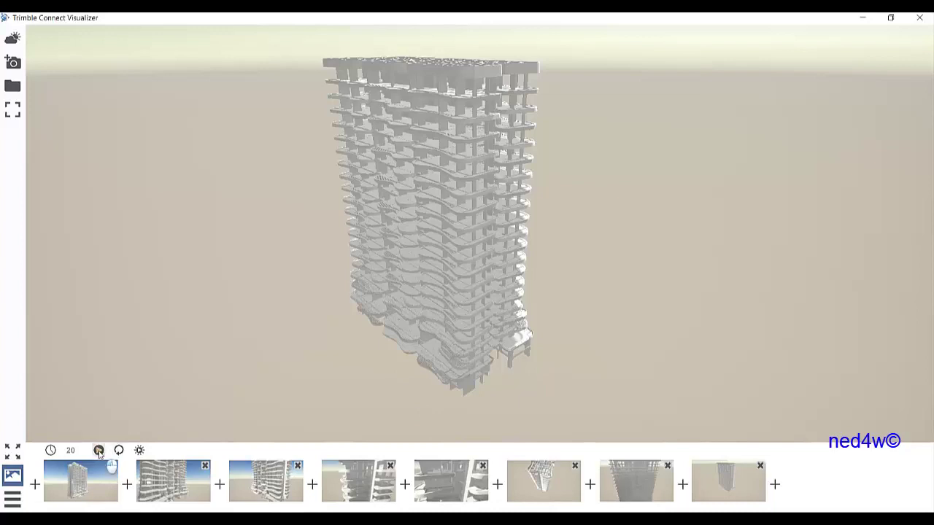